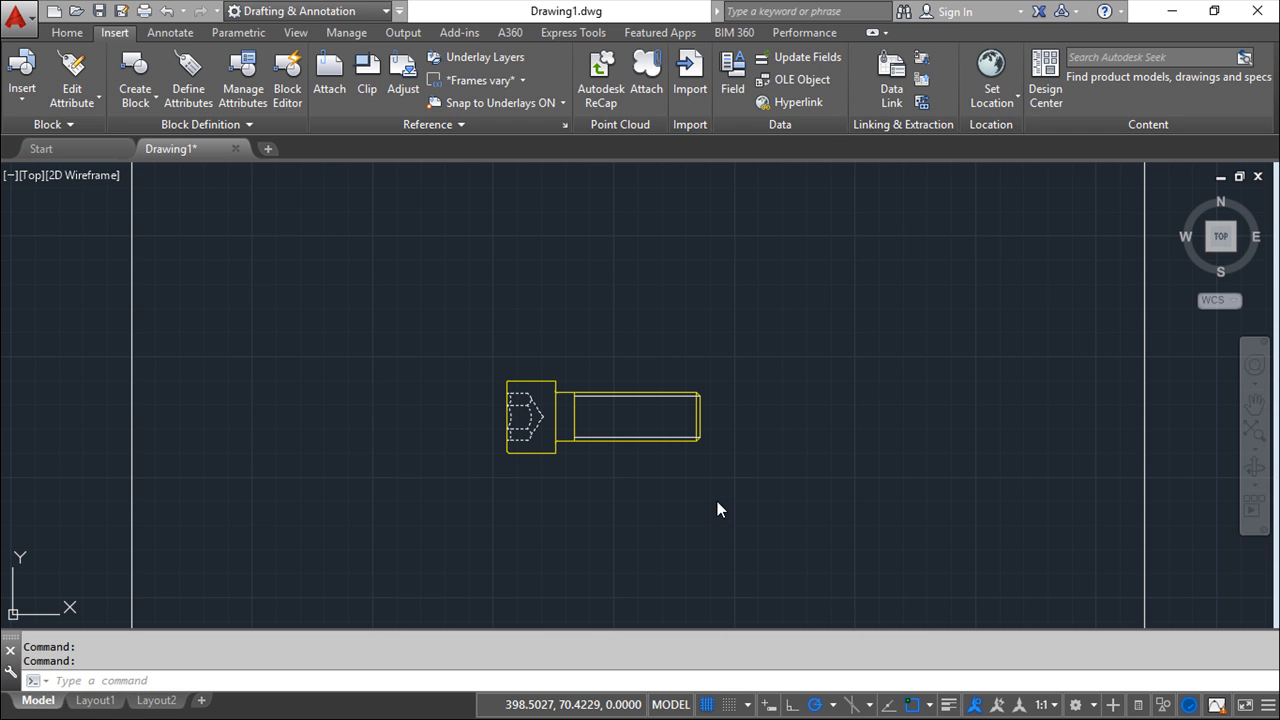
# - Start exporting the drawing to other formats, with the Desktop as the destination folder
pyautogui.moveTo(663, 468); pyautogui.dragTo(651, 437, button='middle')
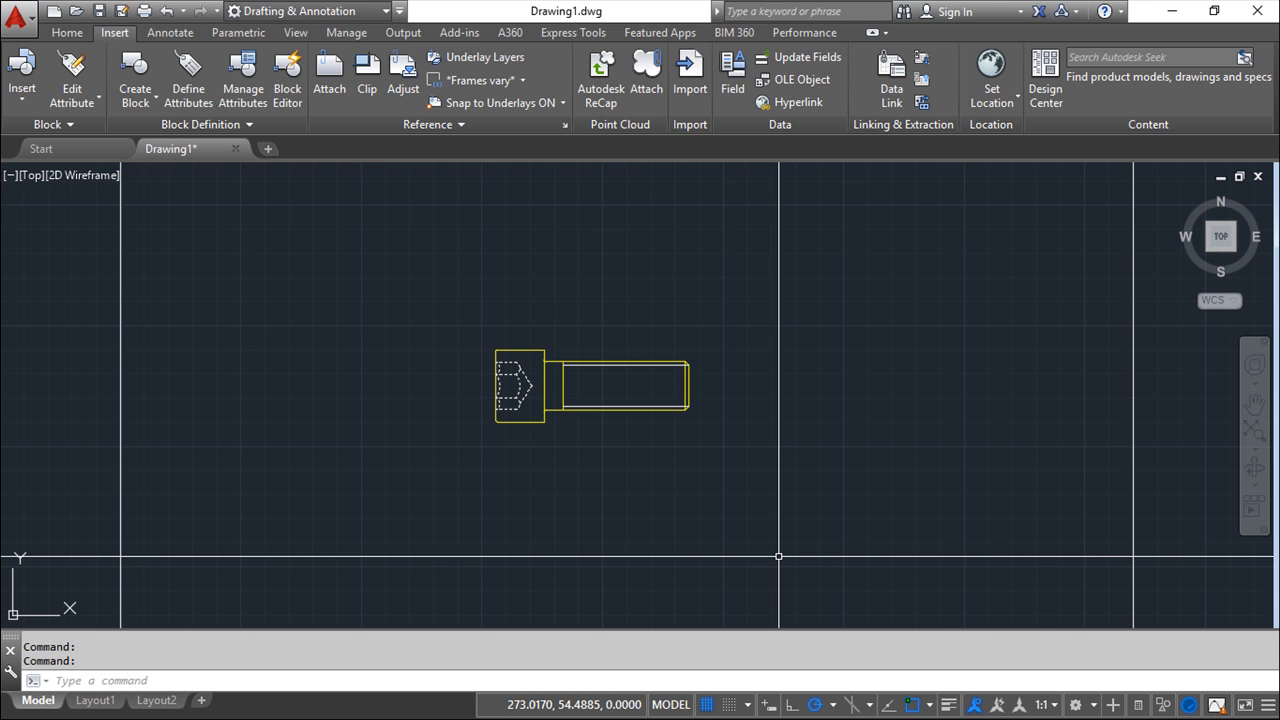
pyautogui.click(67, 33)
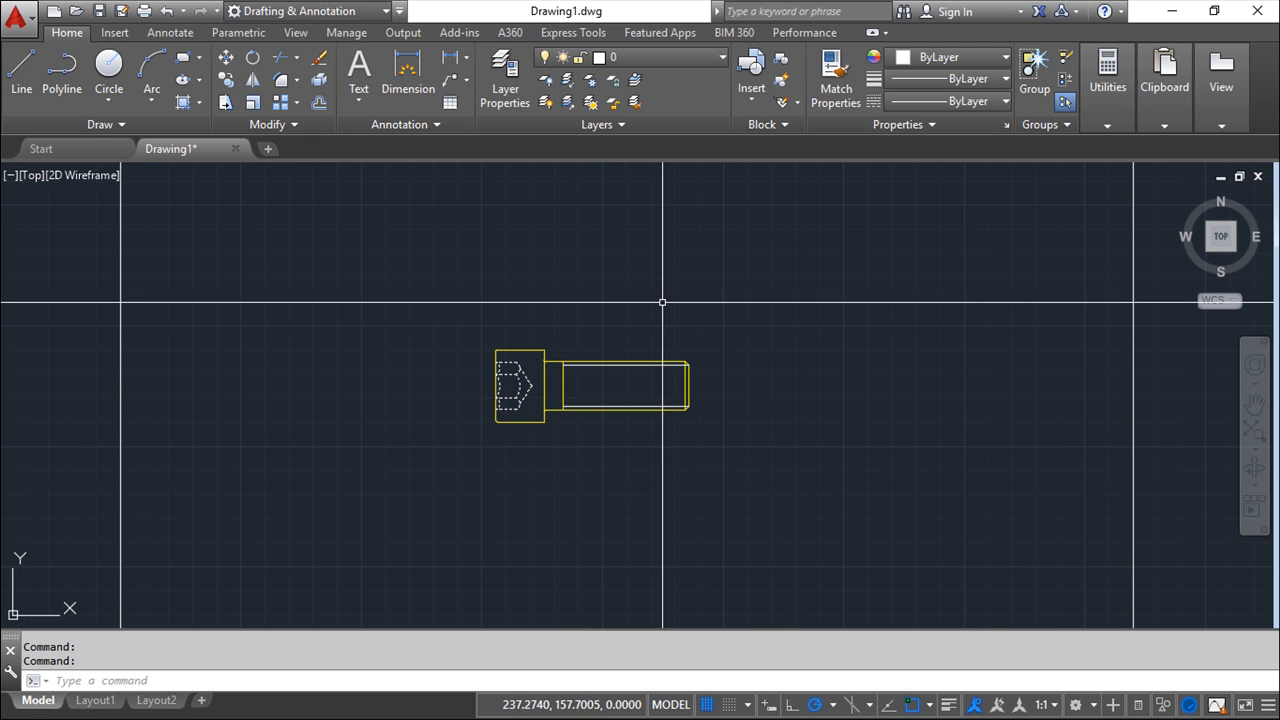
pyautogui.click(32, 22)
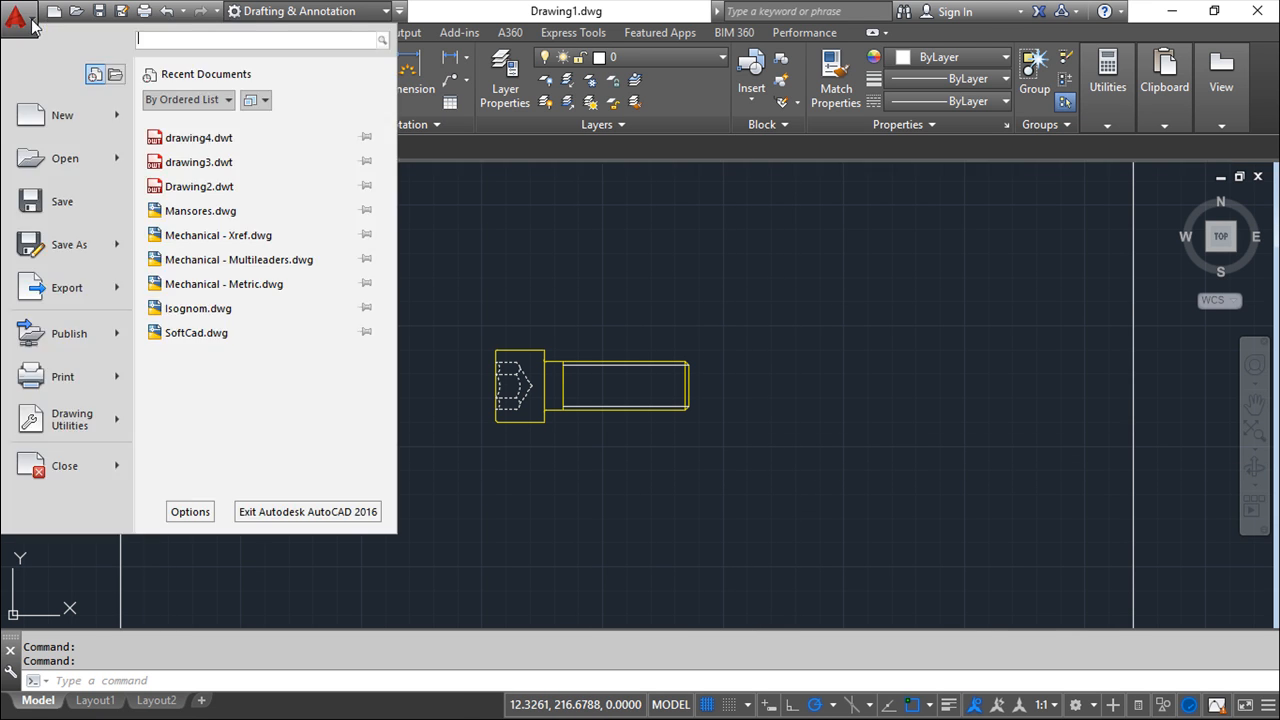
pyautogui.moveTo(47, 298)
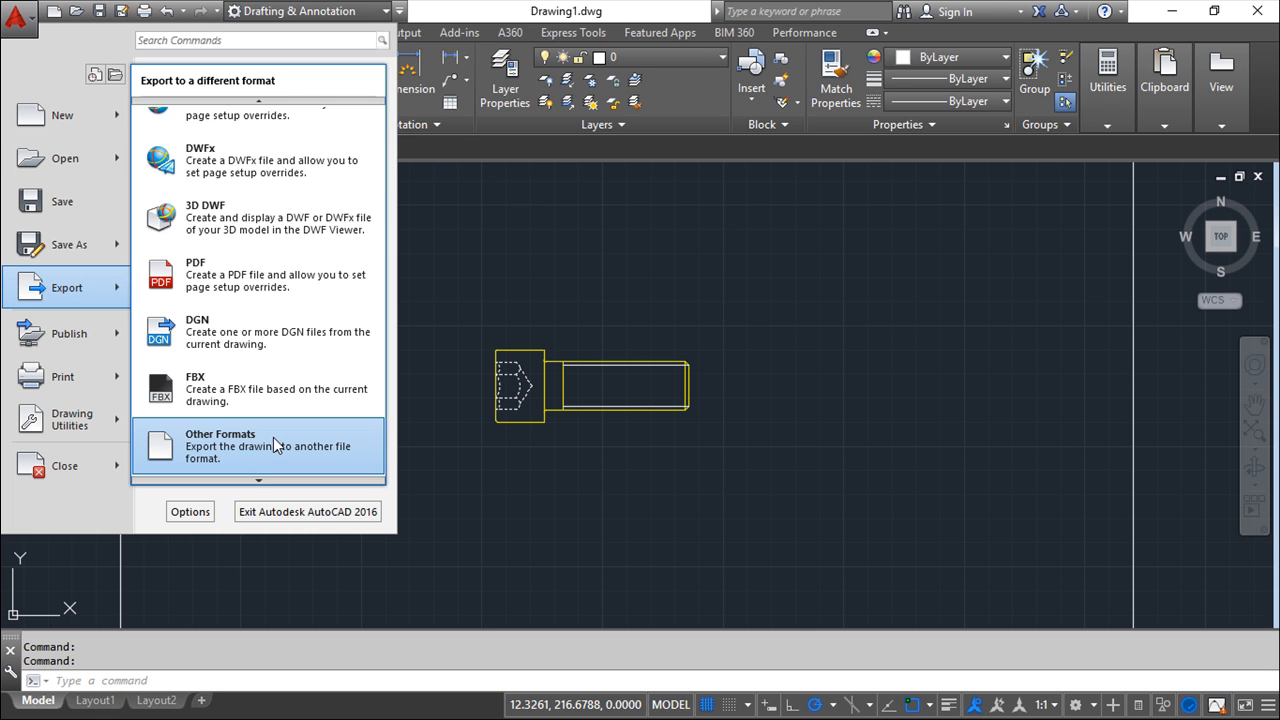
pyautogui.click(230, 438)
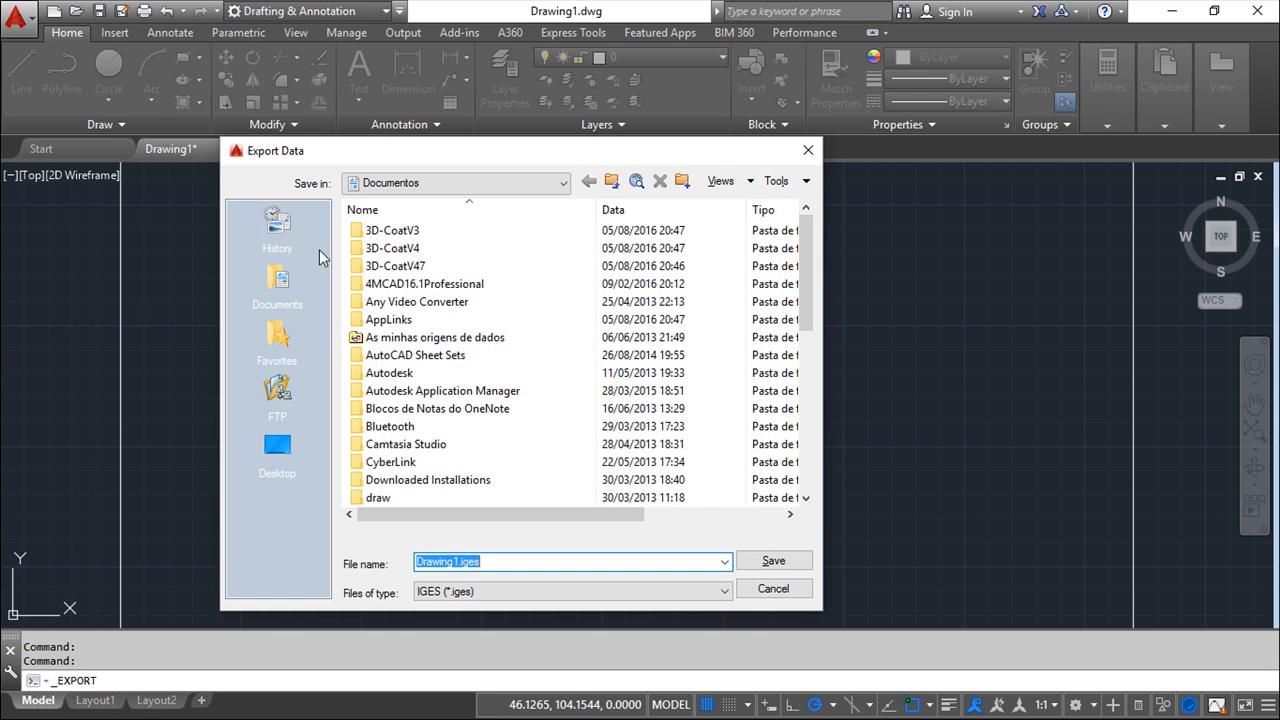
pyautogui.click(277, 450)
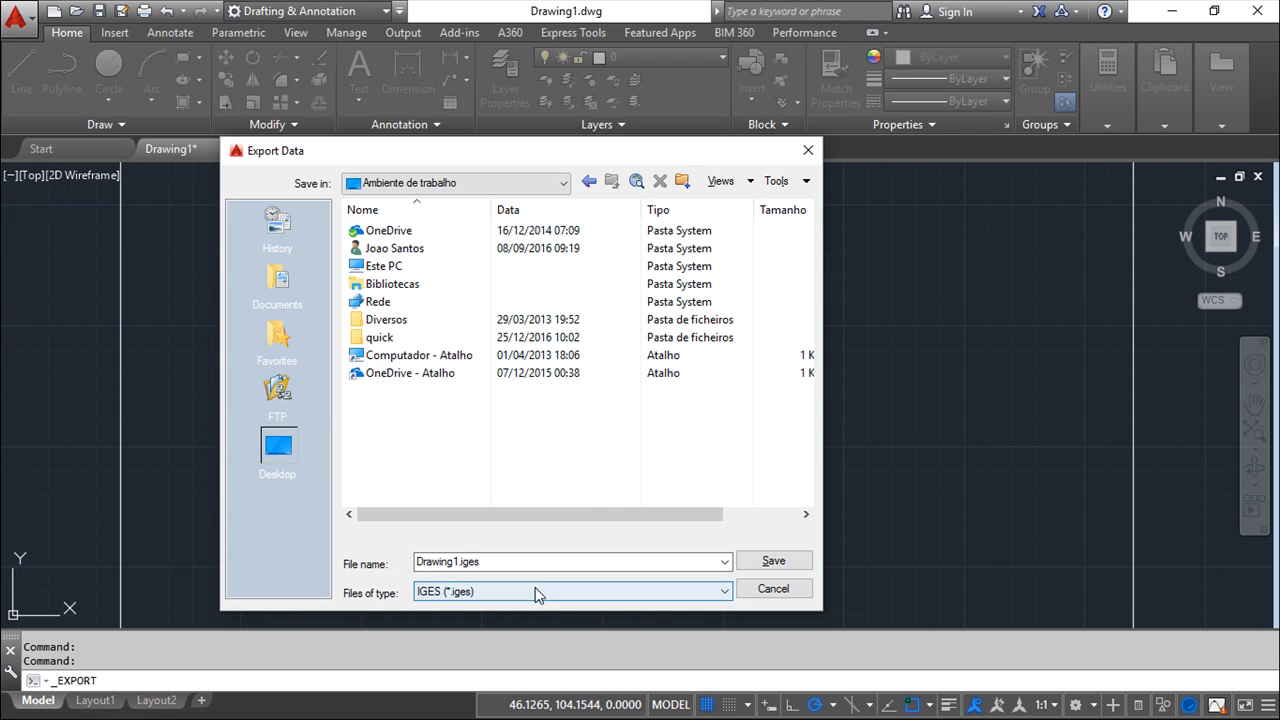
# - Name the export file parafuso.dwg and save it, leaving the file type at IGES (*.iges)
pyautogui.click(725, 593)
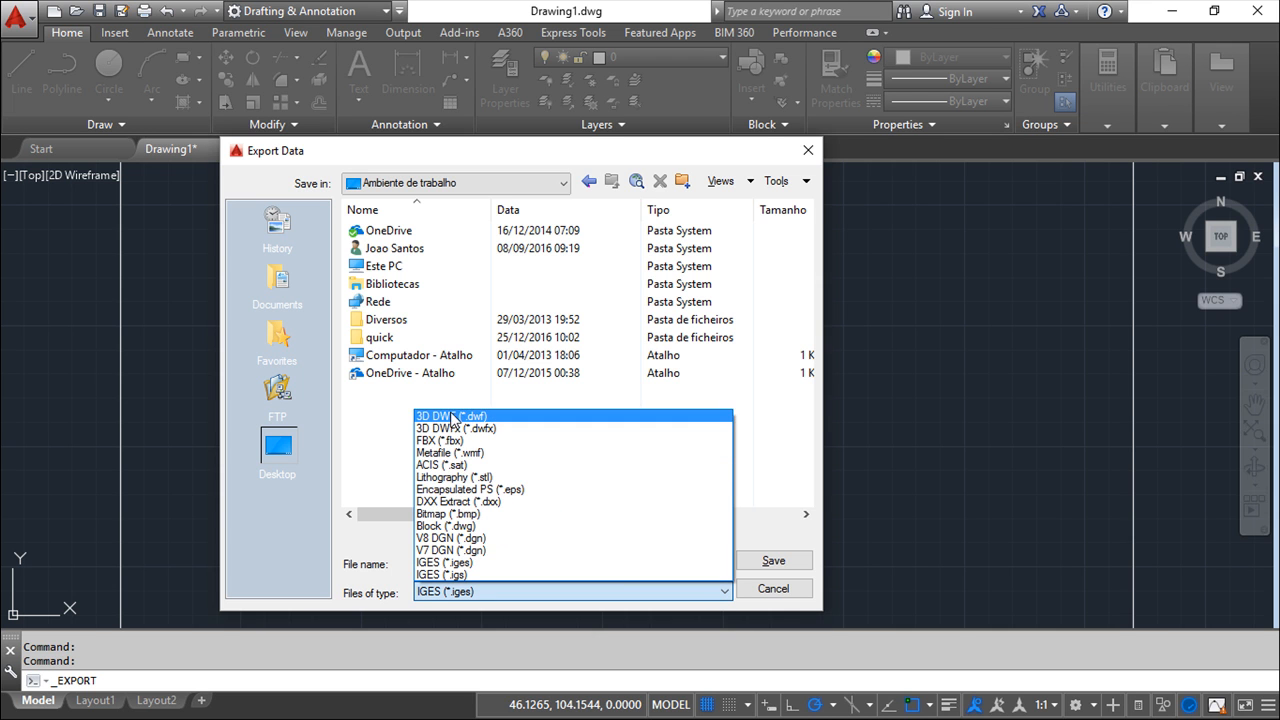
pyautogui.click(461, 563)
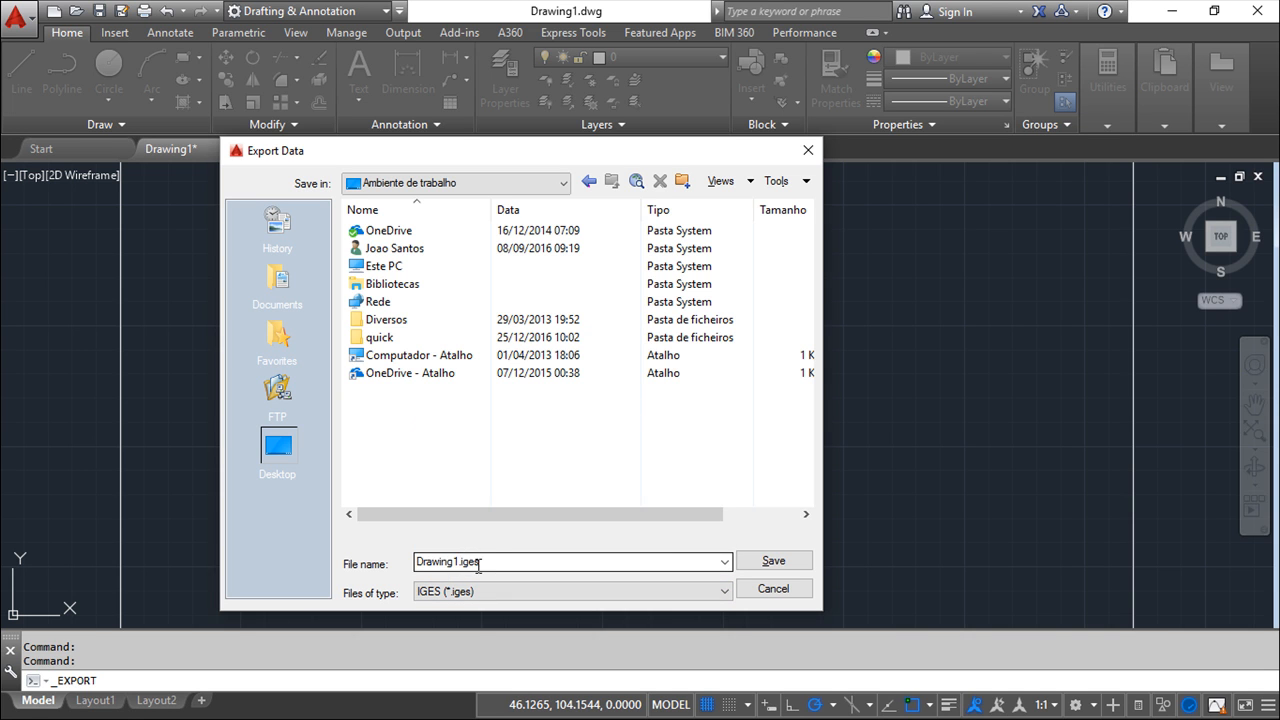
pyautogui.doubleClick(491, 561)
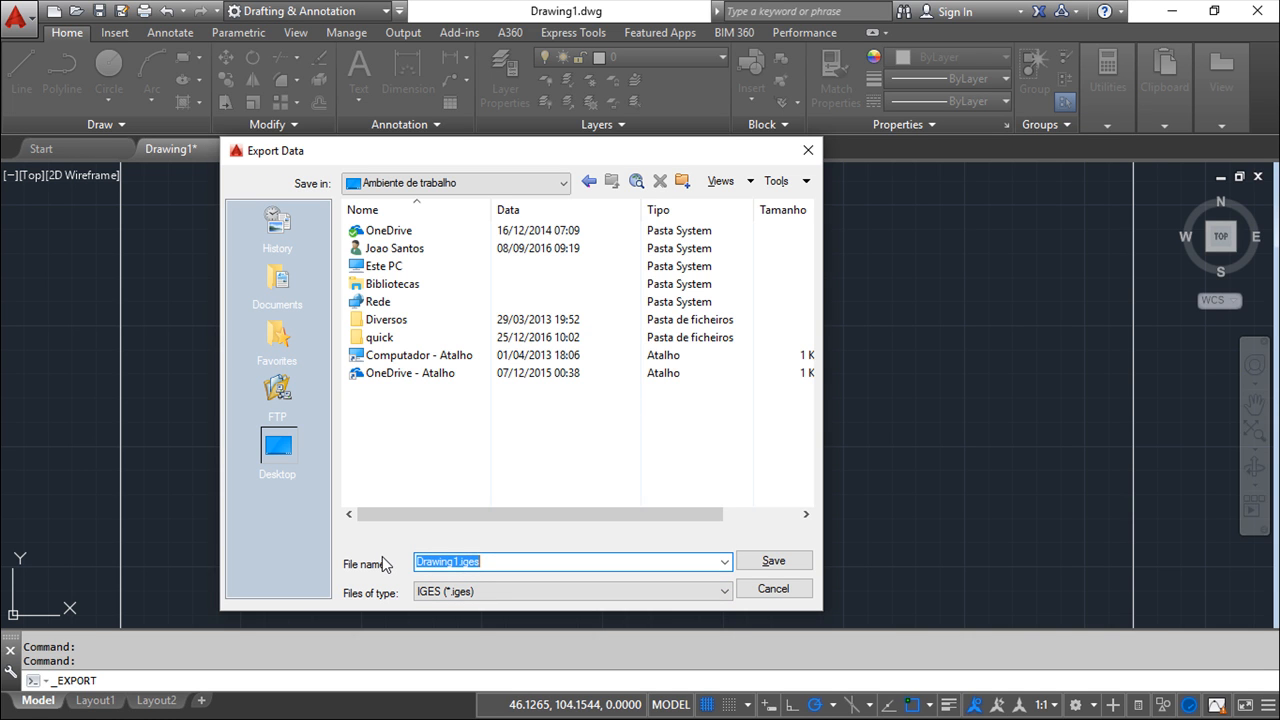
pyautogui.write('parafuso.dwg')
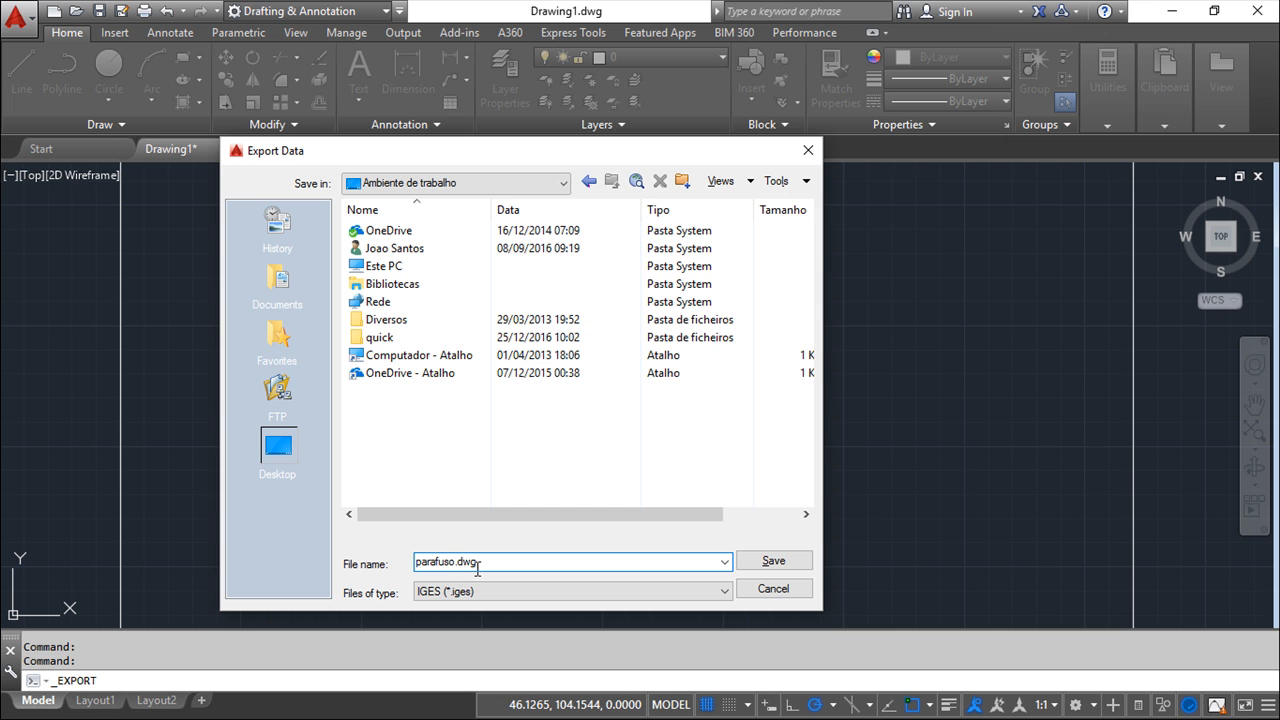
pyautogui.click(773, 561)
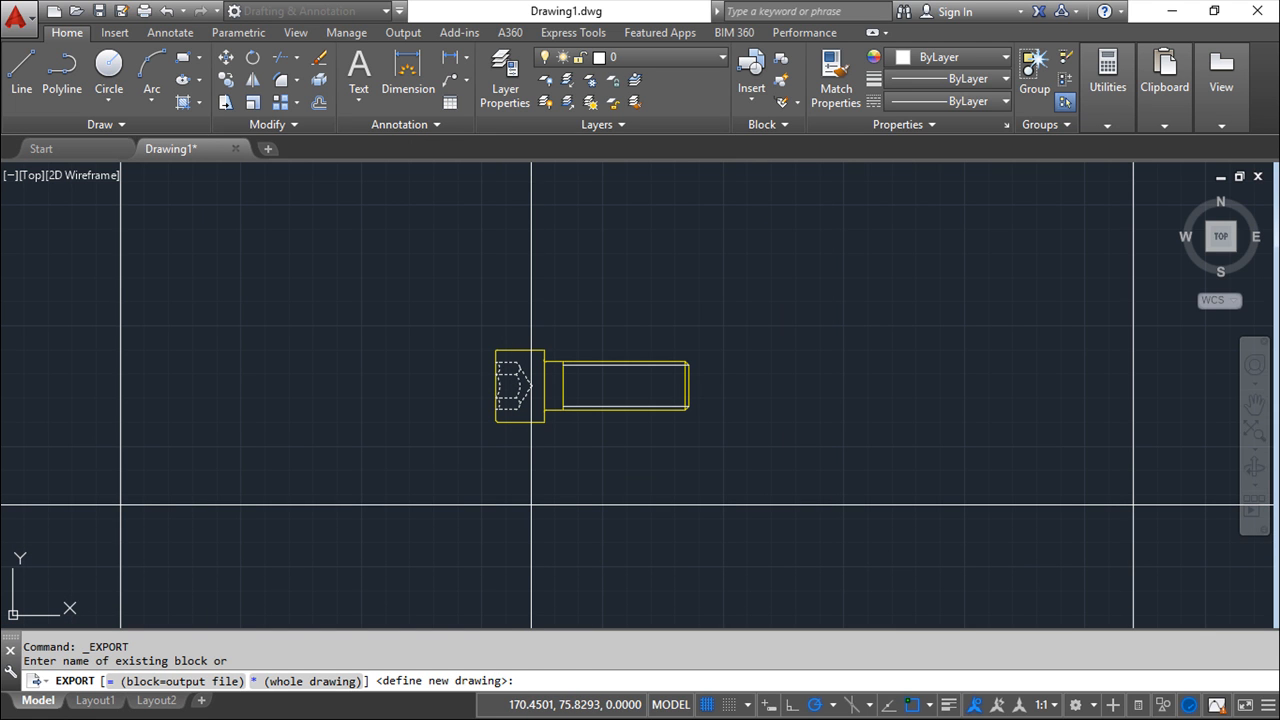
# - Define the export as a new drawing with its insertion base point at the midpoint of the screw head's outer edge
pyautogui.press('Return')
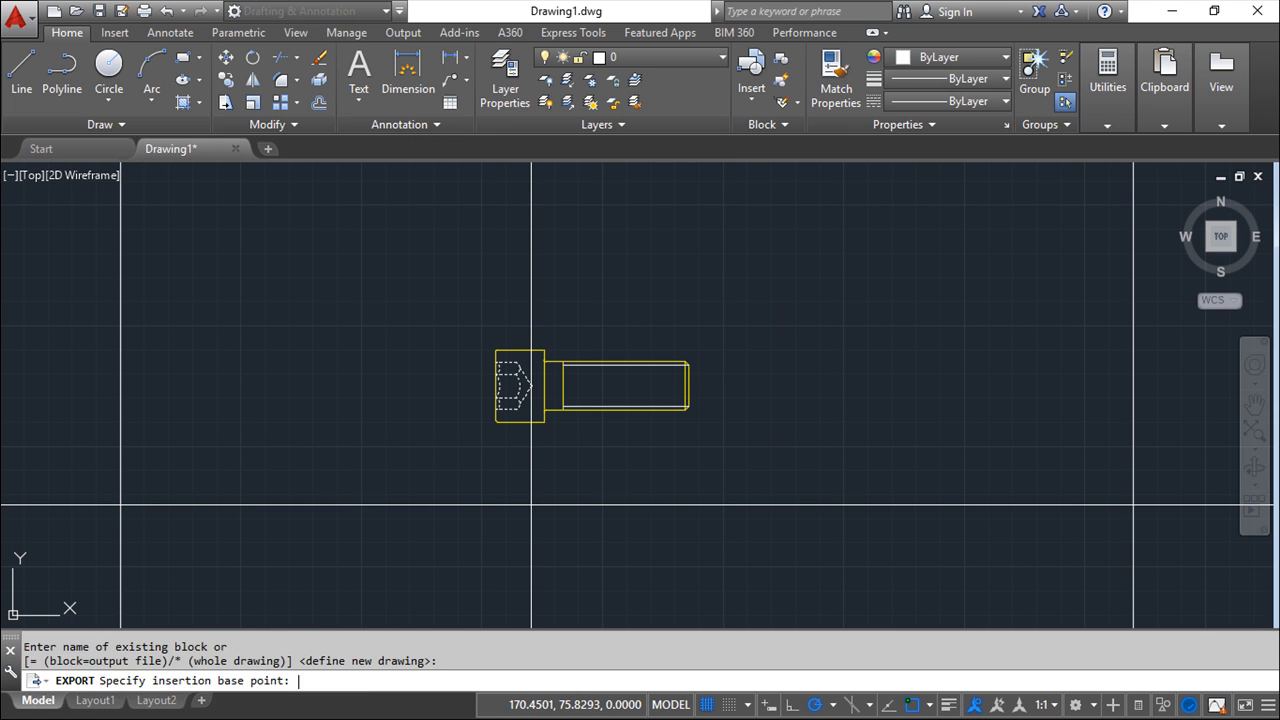
pyautogui.scroll(4, 509, 484)
pyautogui.moveTo(466, 423)
pyautogui.mouseDown(button='middle')
pyautogui.moveTo(510, 523)
pyautogui.moveTo(539, 532)
pyautogui.mouseUp(button='middle')
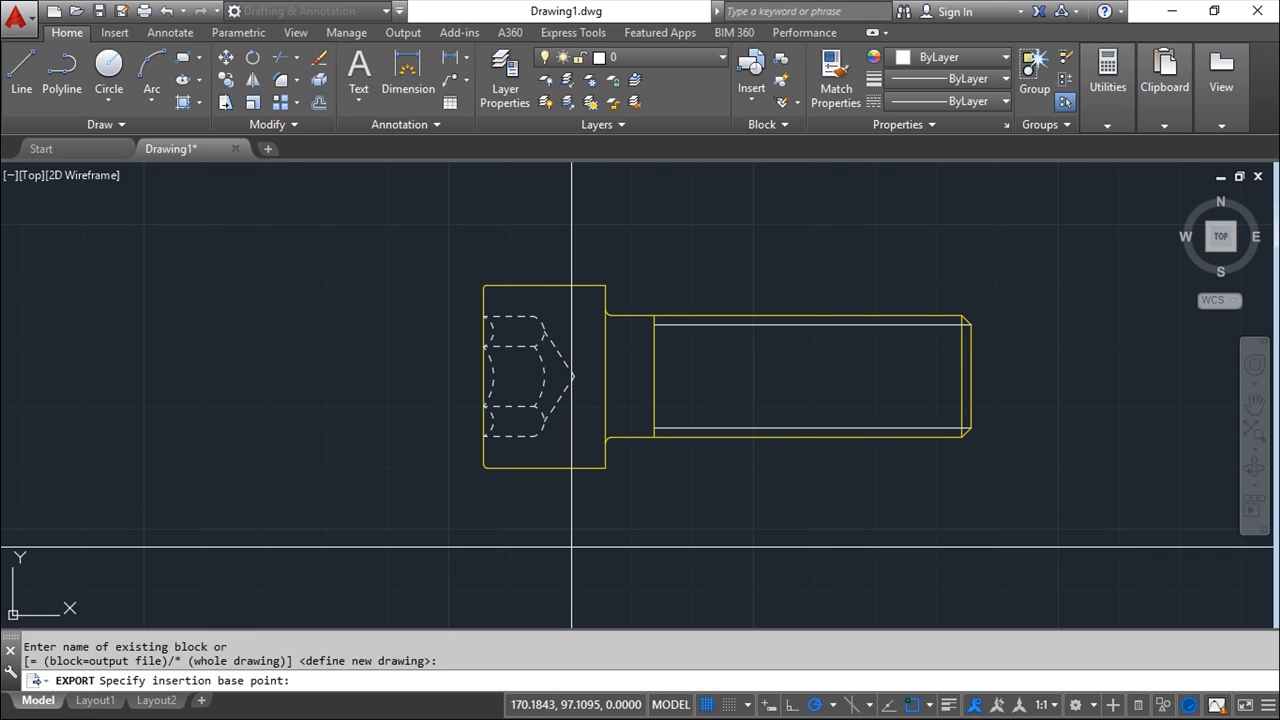
pyautogui.keyDown('shift'); pyautogui.rightClick(575, 518); pyautogui.keyUp('shift')
pyautogui.click(630, 197)
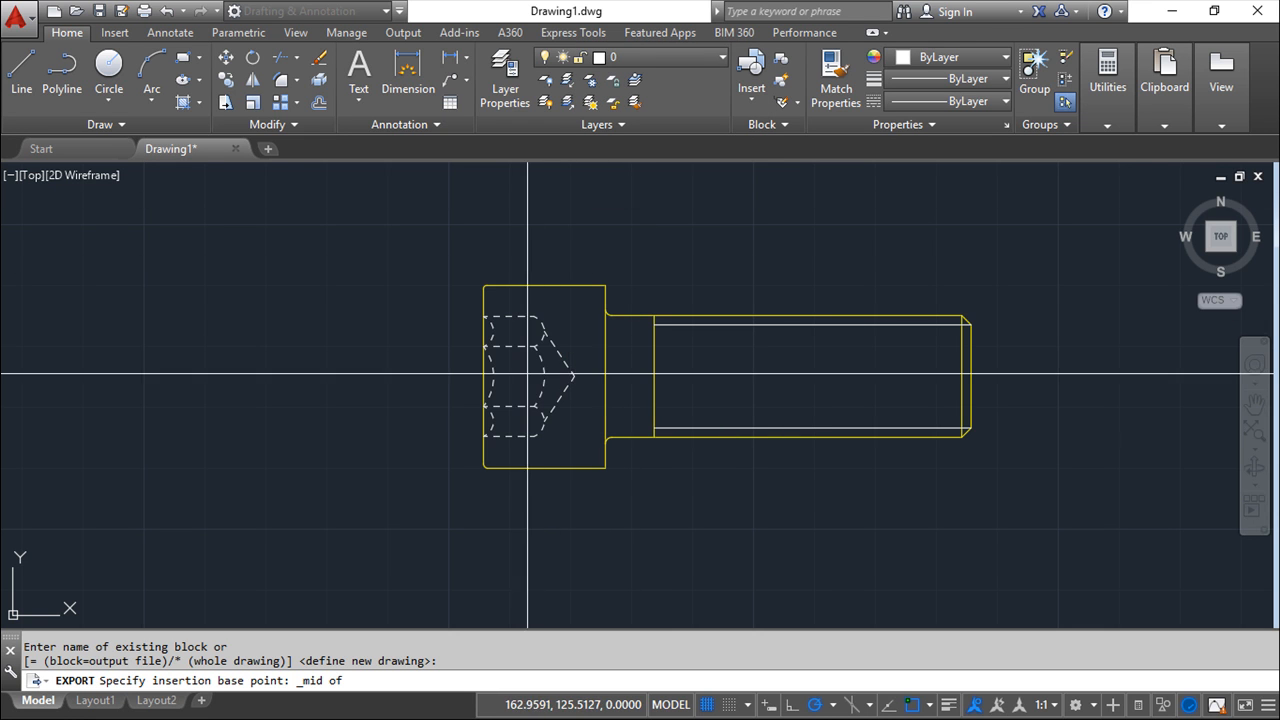
pyautogui.click(484, 377)
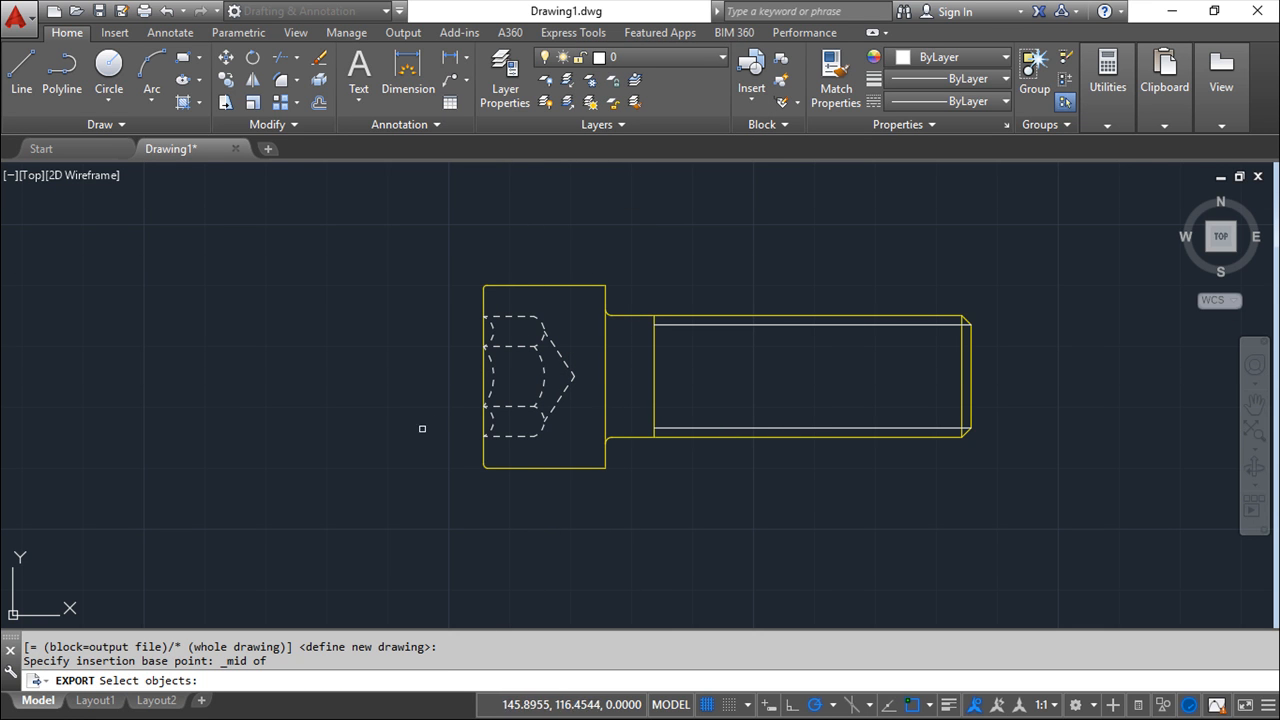
# - Export all of the screw's objects, then undo their removal to restore the screw in the current drawing
pyautogui.click(425, 227)
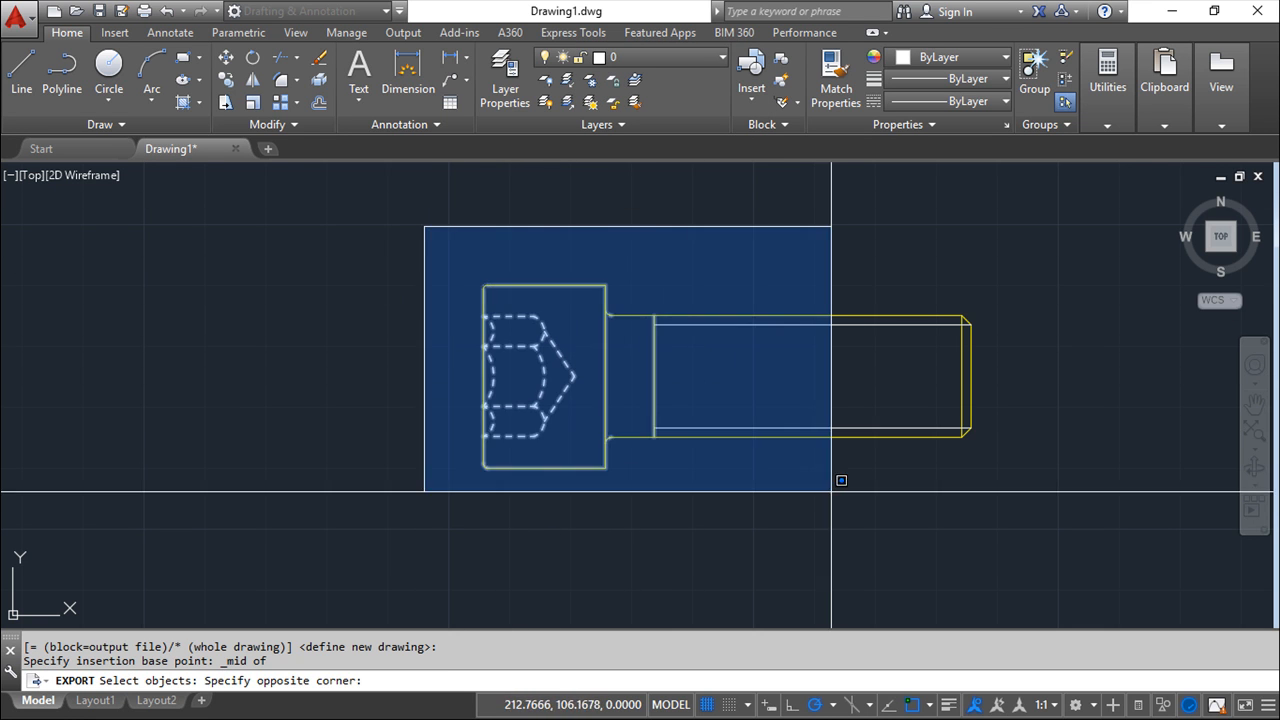
pyautogui.click(1040, 513)
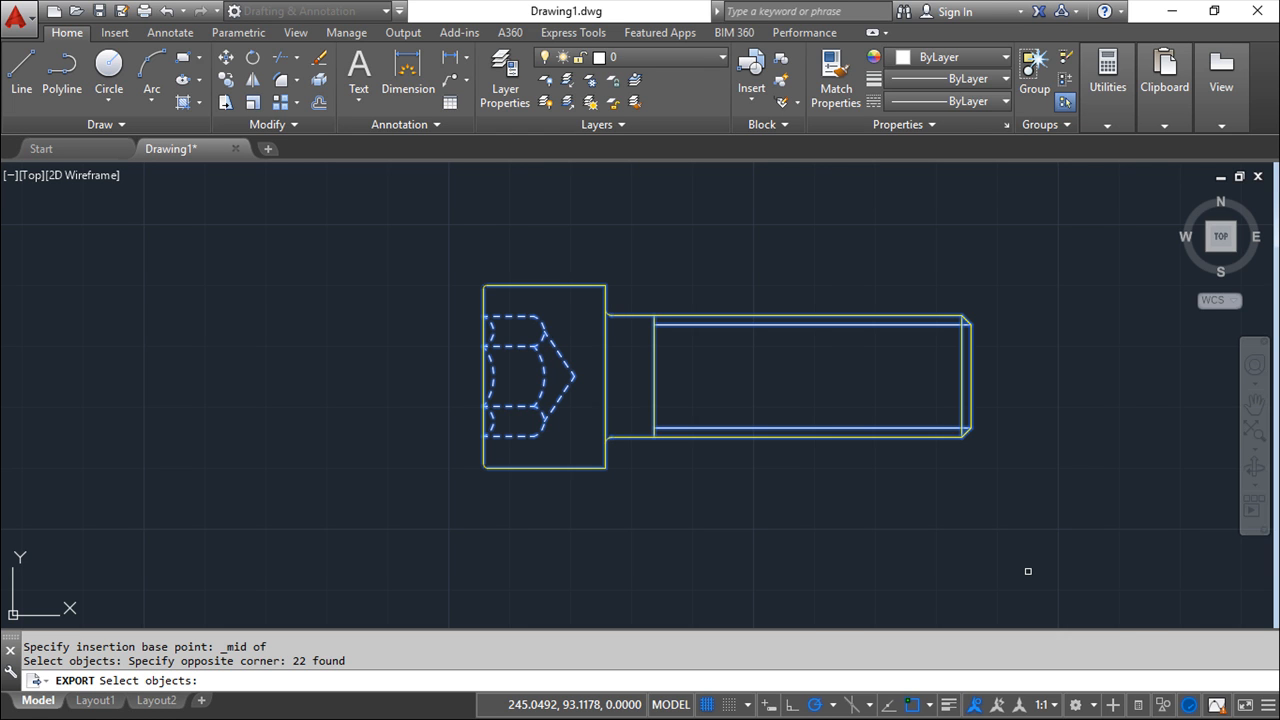
pyautogui.press('Return')
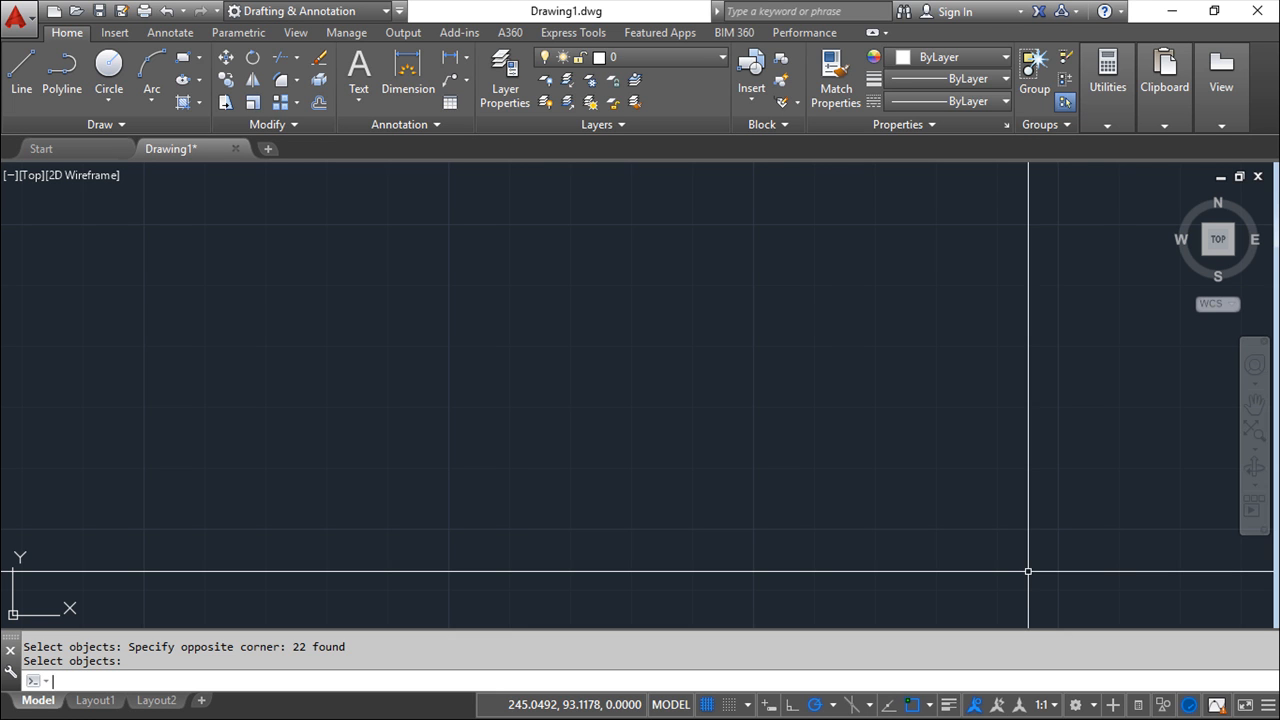
pyautogui.click(167, 11)
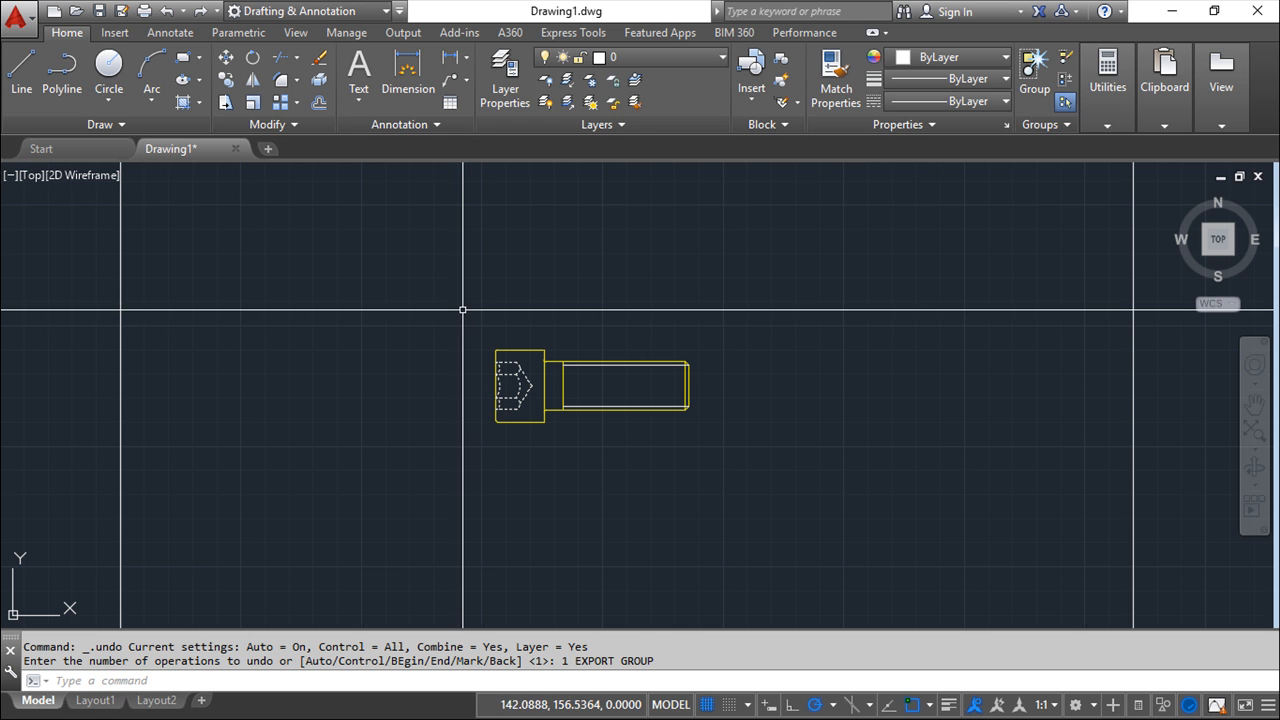
# - Create a new drawing and erase the rectangular frame it contains
pyautogui.click(267, 150)
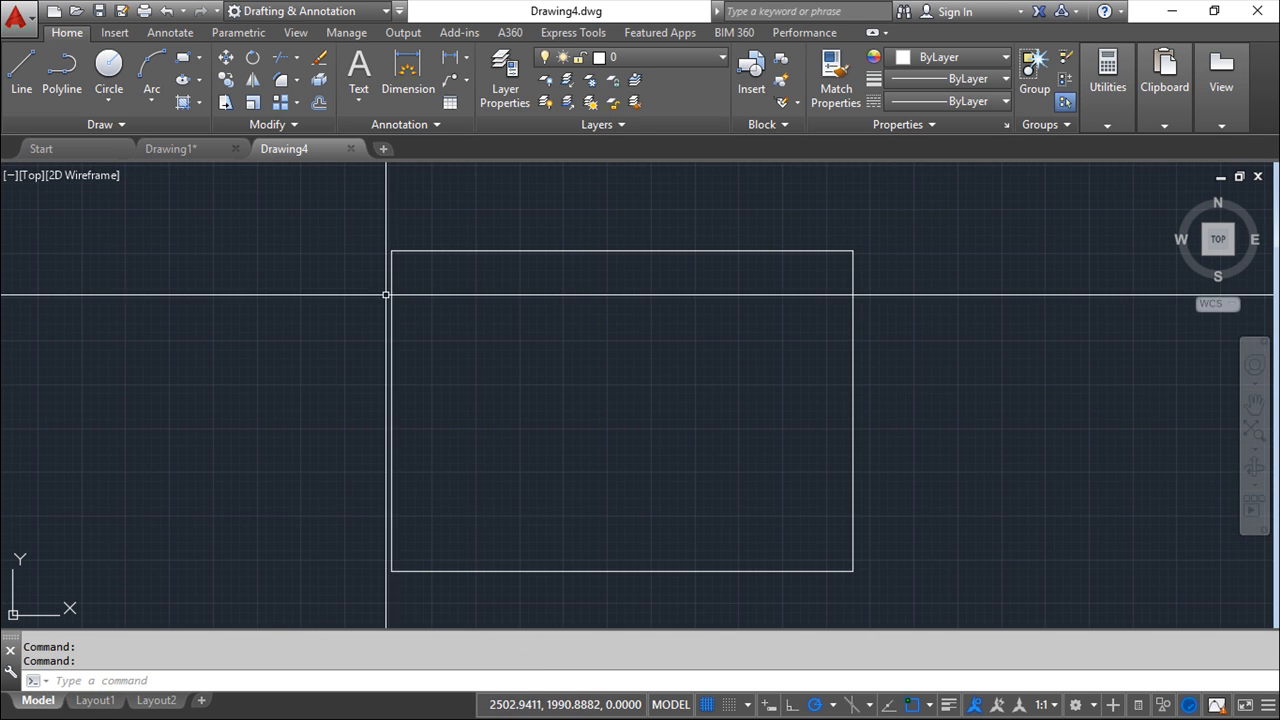
pyautogui.click(319, 57)
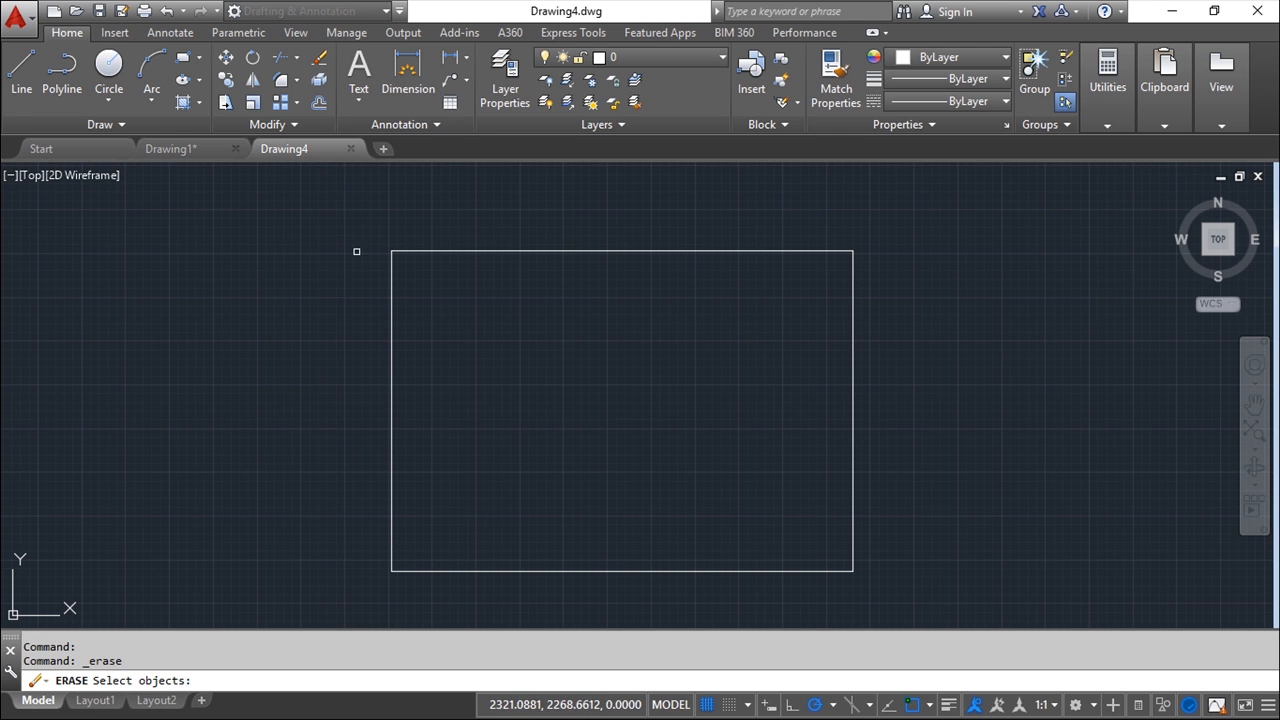
pyautogui.click(352, 217)
pyautogui.click(908, 580)
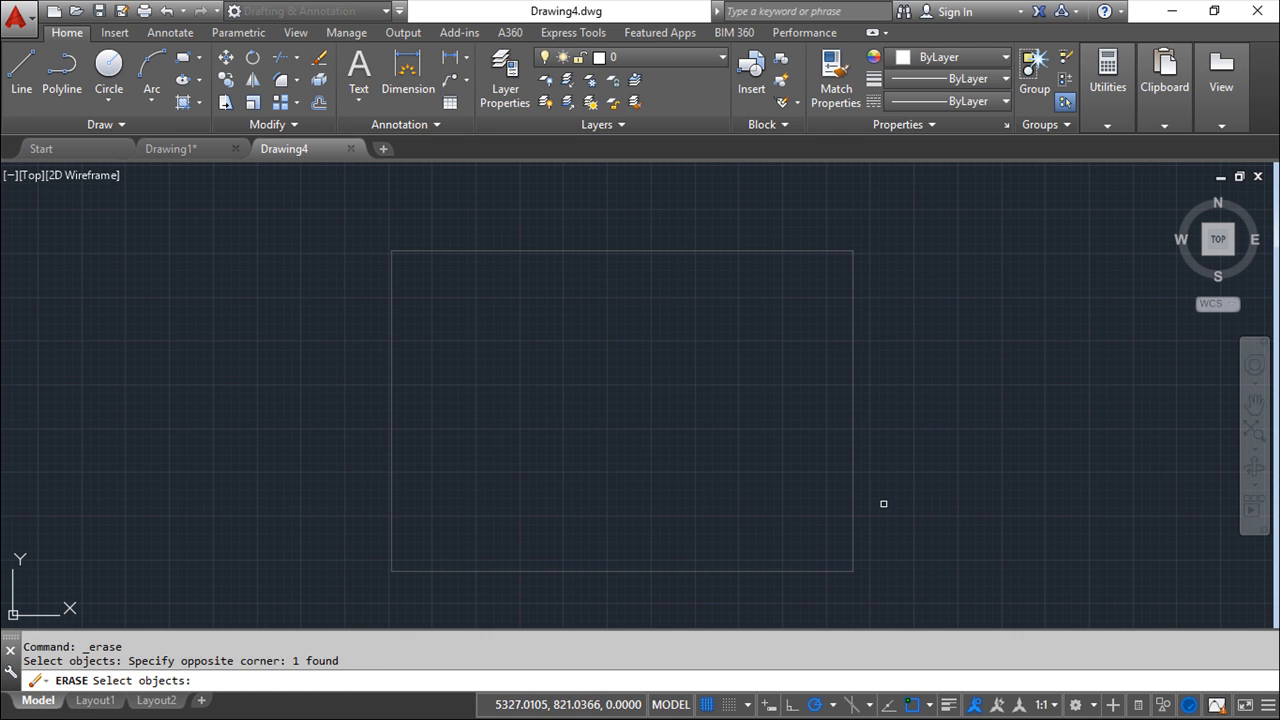
pyautogui.press('Return')
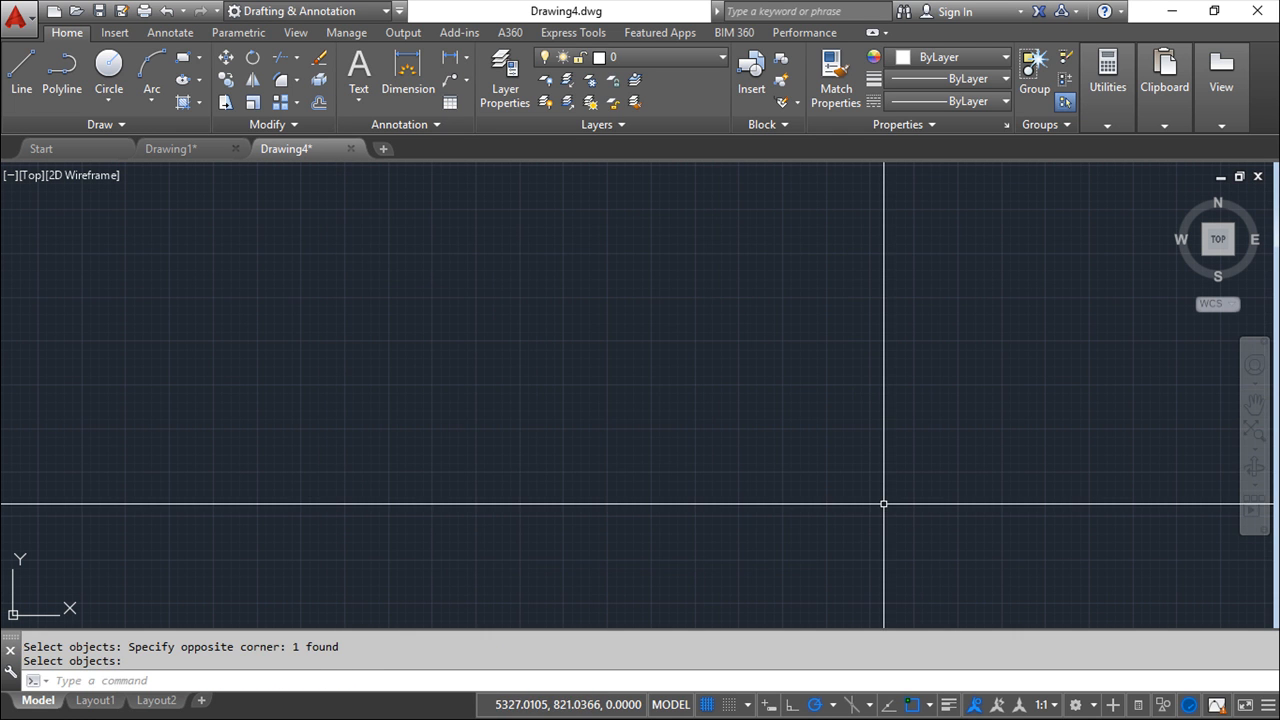
# - Draw a rectangle from 0,0 to 420,297 and zoom to show all of the drawing
pyautogui.click(189, 56)
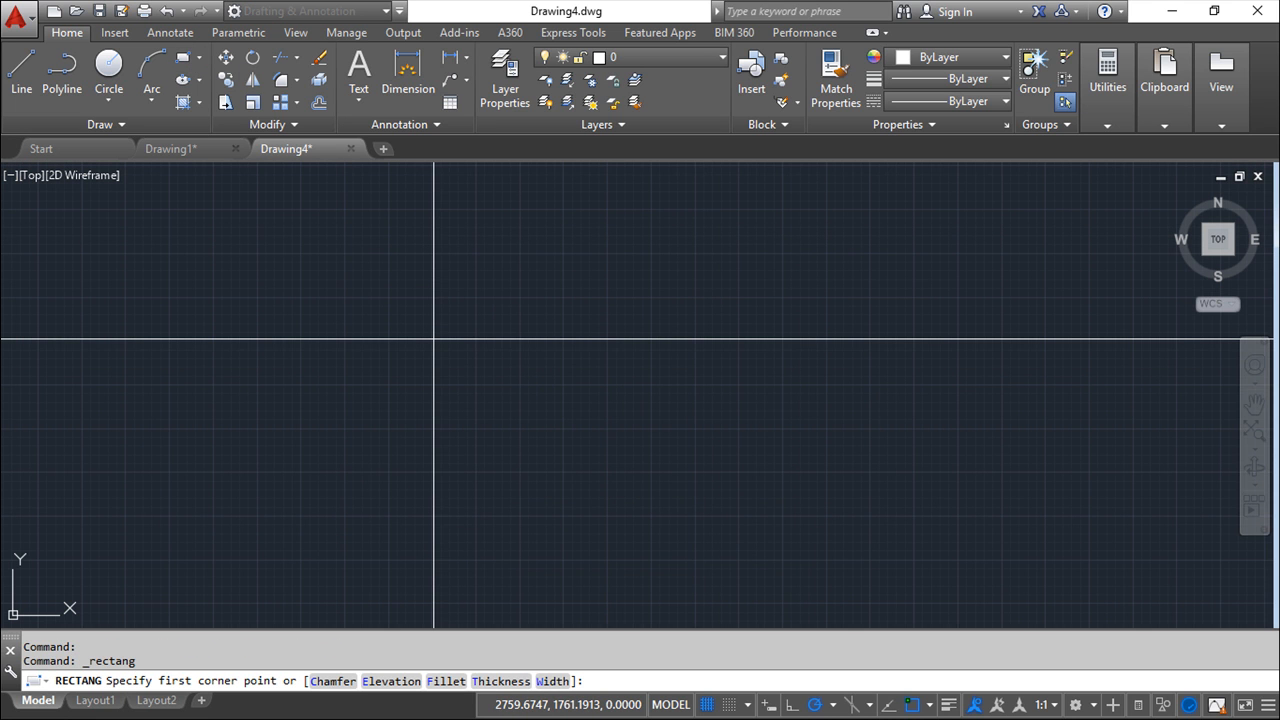
pyautogui.write('0,0')
pyautogui.press('Return')
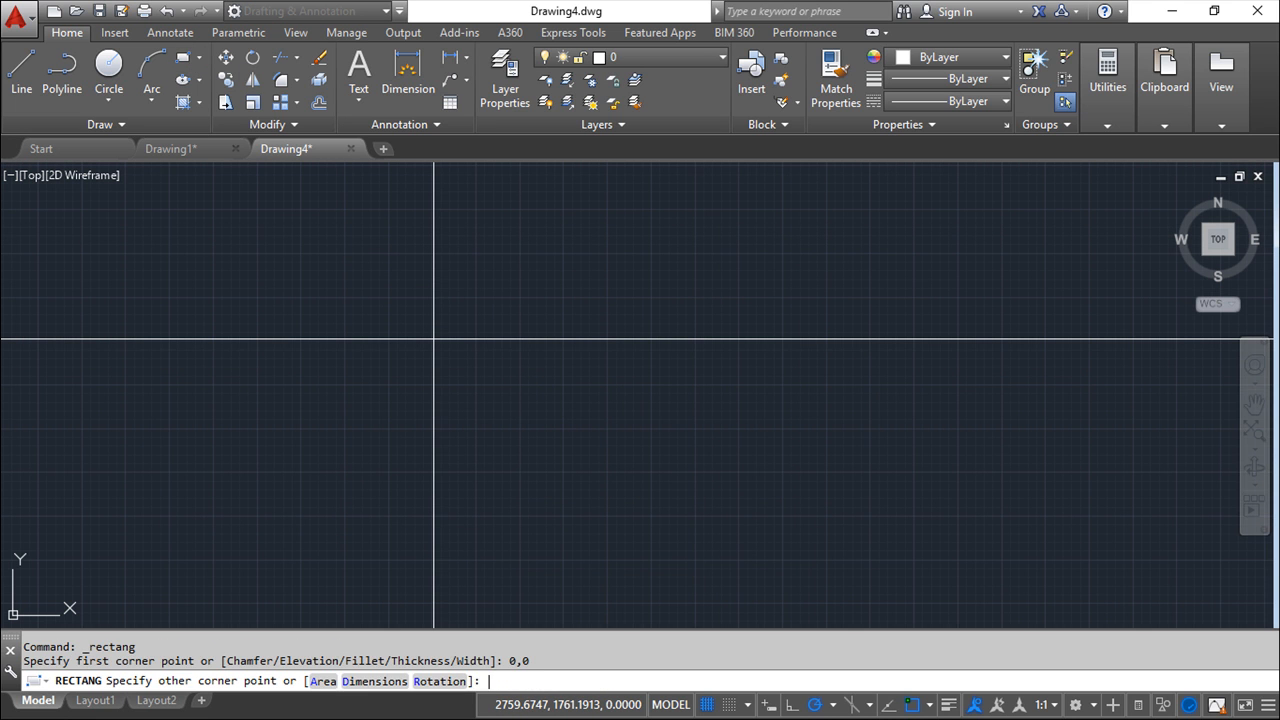
pyautogui.write('420,297')
pyautogui.press('Return')
pyautogui.write('z')
pyautogui.press('Return')
pyautogui.write('a')
pyautogui.press('Return')
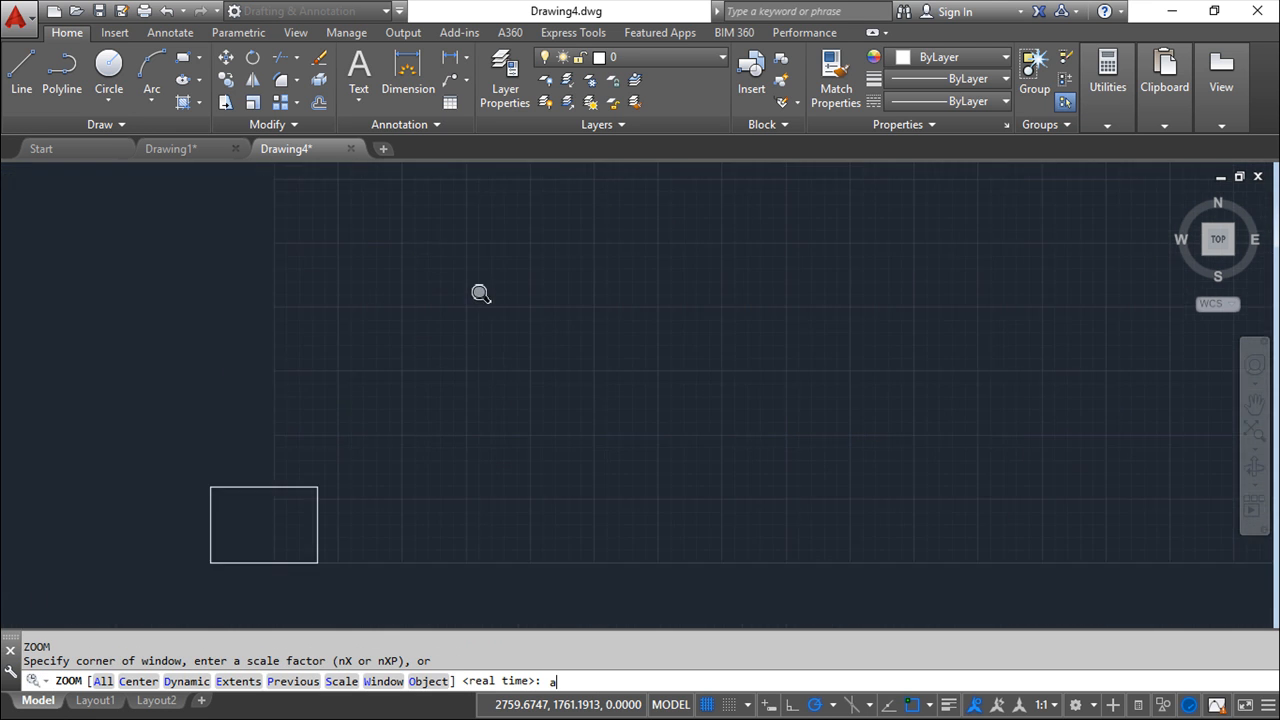
pyautogui.press('Return')
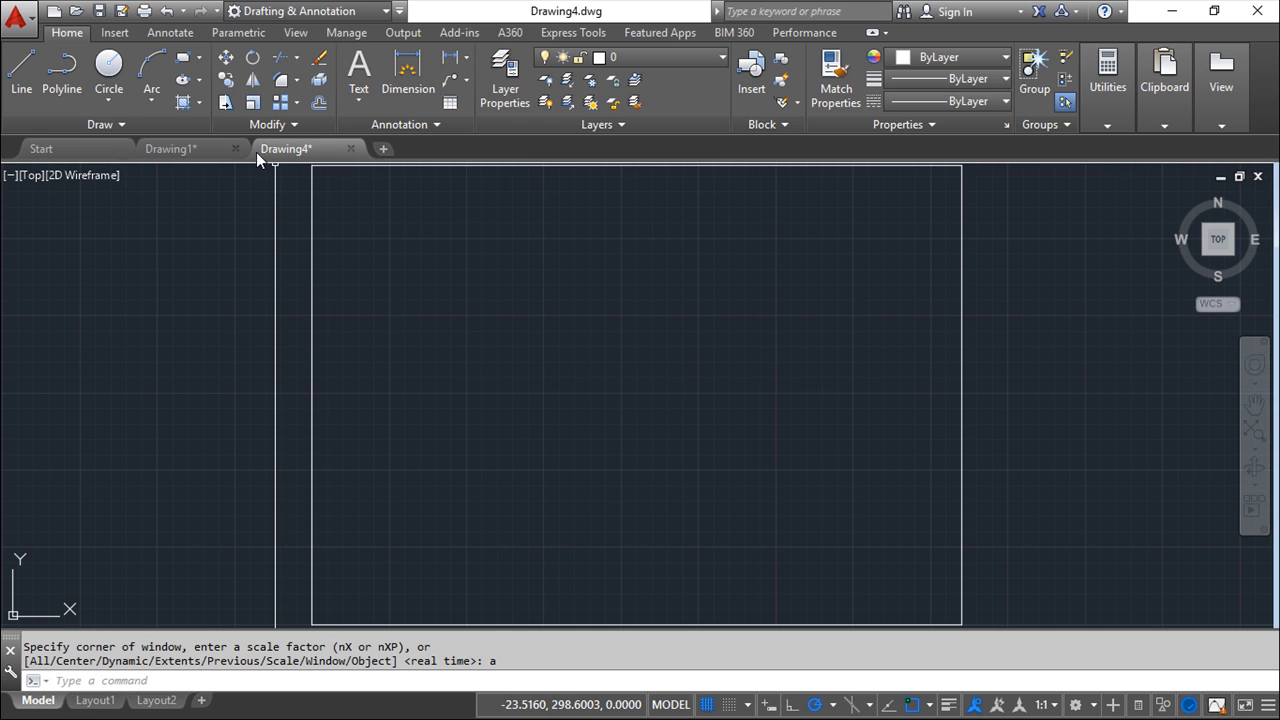
# - Choose the parafuso drawing file on the Desktop as the block to insert
pyautogui.click(112, 33)
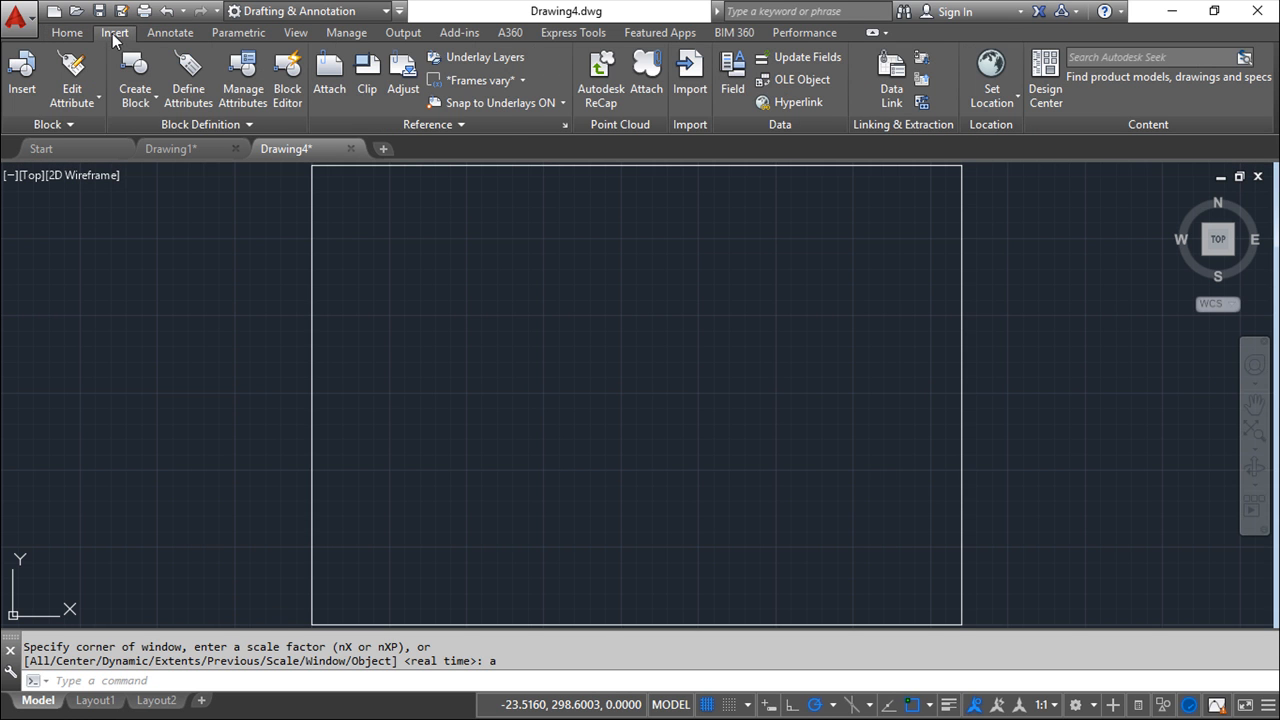
pyautogui.click(28, 90)
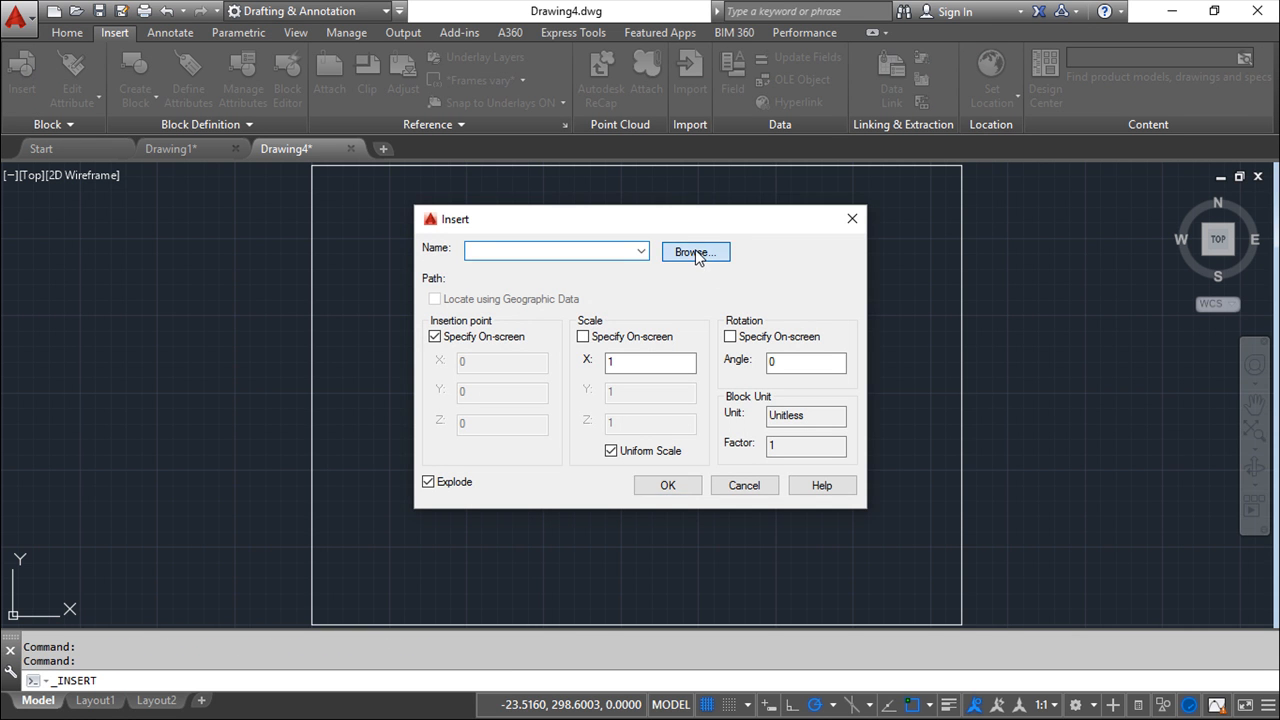
pyautogui.click(695, 253)
pyautogui.click(495, 374)
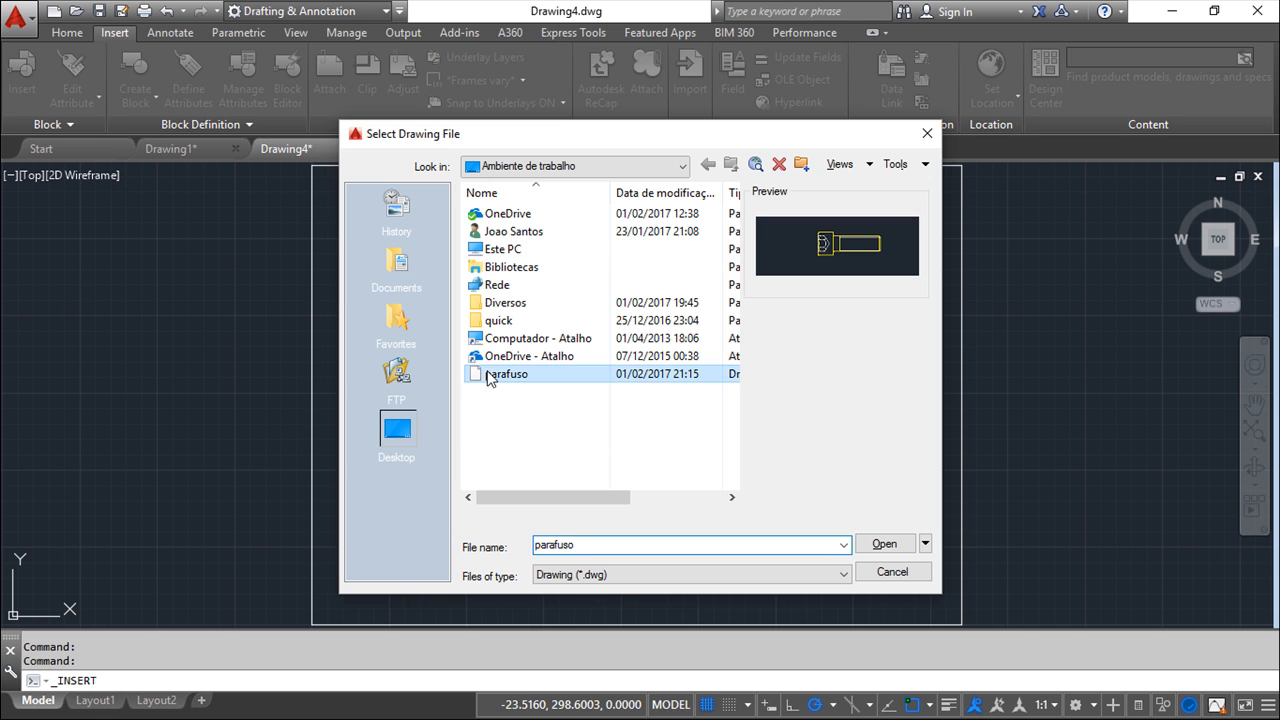
pyautogui.click(886, 545)
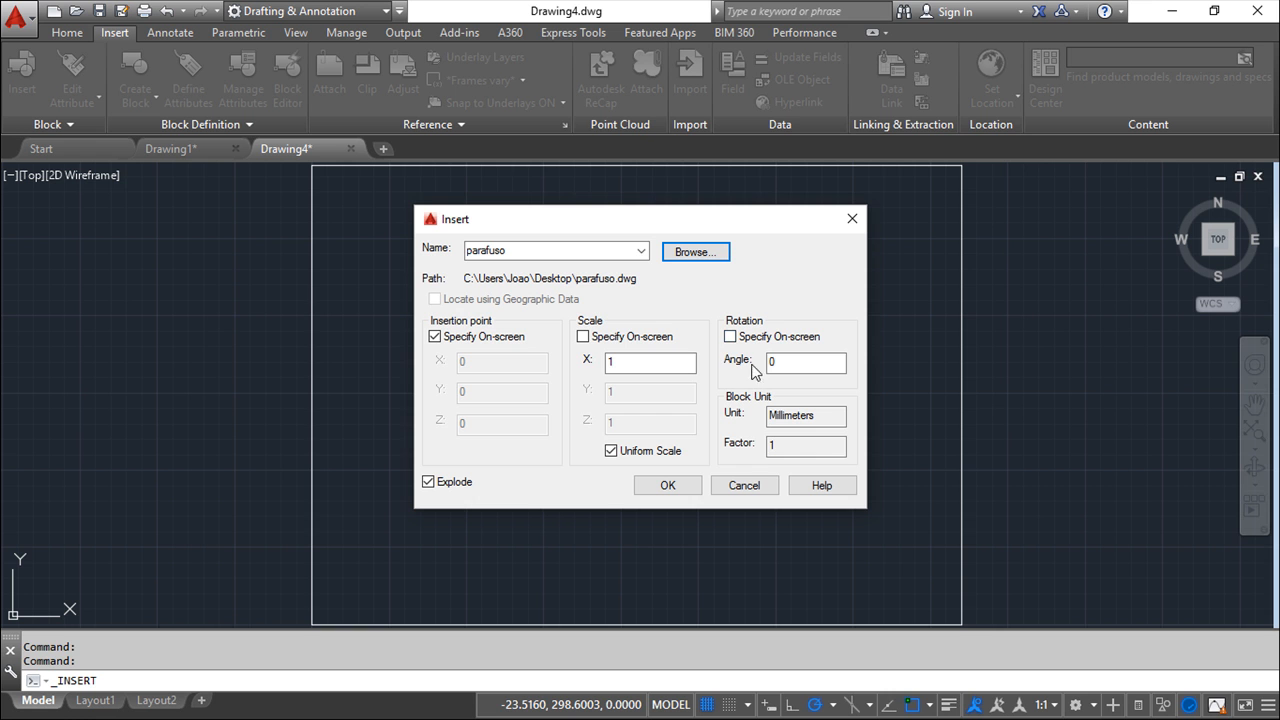
# - Insert the screw exploded at scale 1 and angle 0 inside the rectangle, at about 131.6, 155.8
pyautogui.click(668, 487)
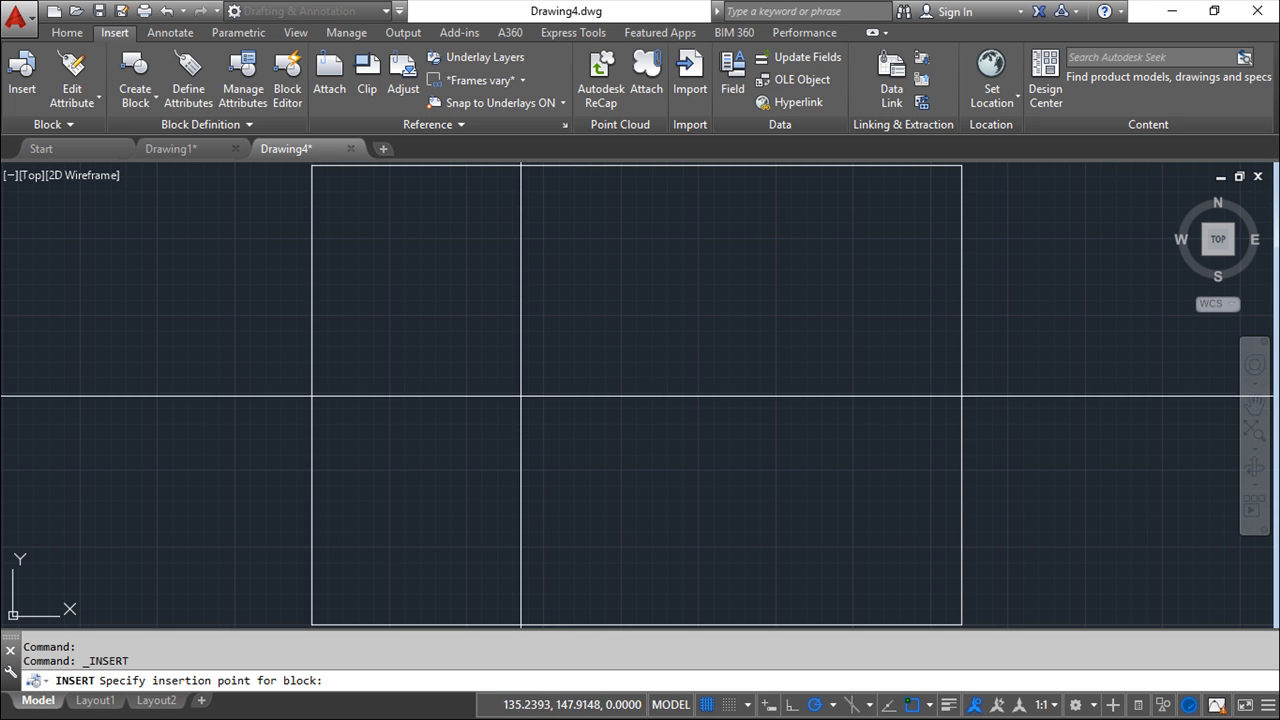
pyautogui.click(515, 384)
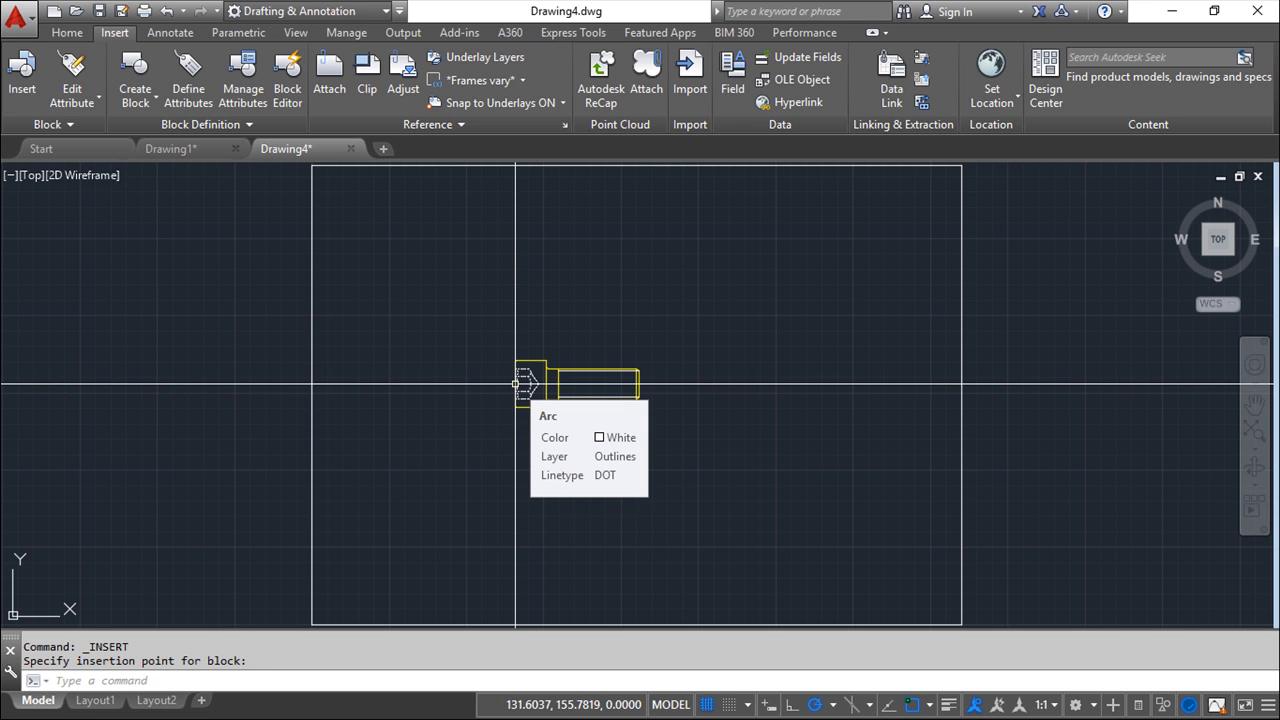
pyautogui.press('Escape')
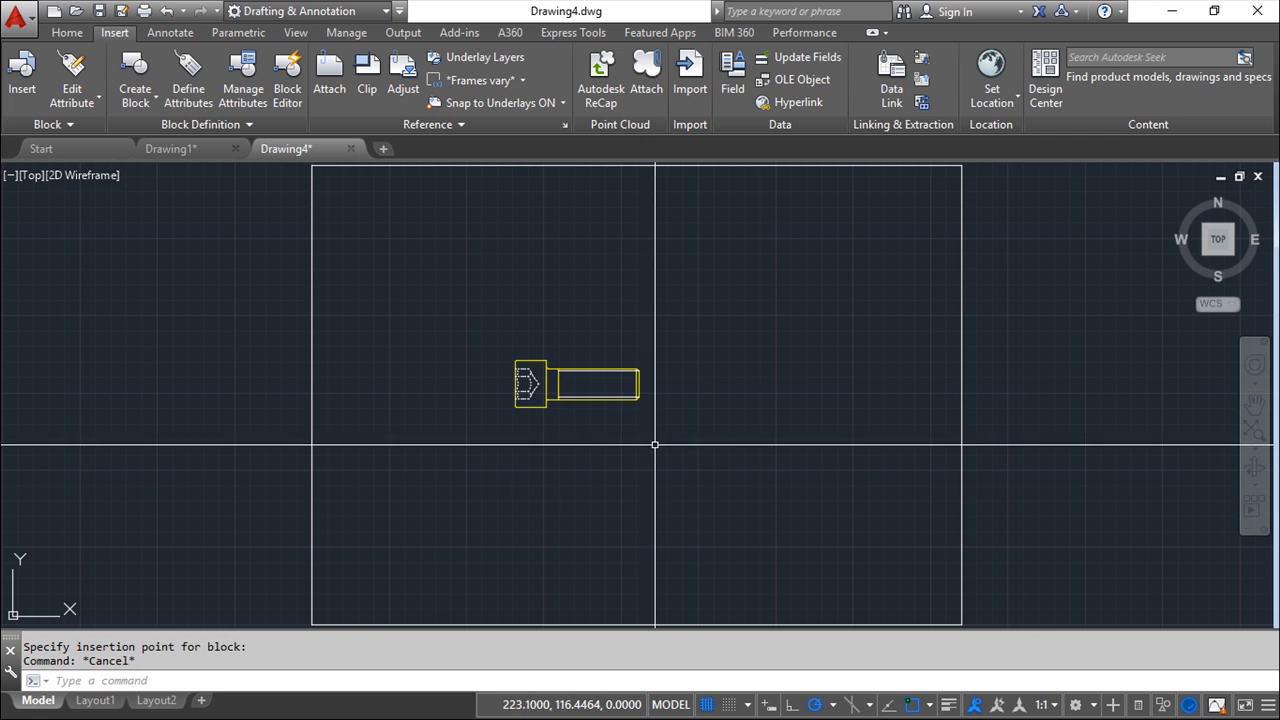
pyautogui.scroll(-2, 651, 449)
pyautogui.scroll(4, 651, 449)
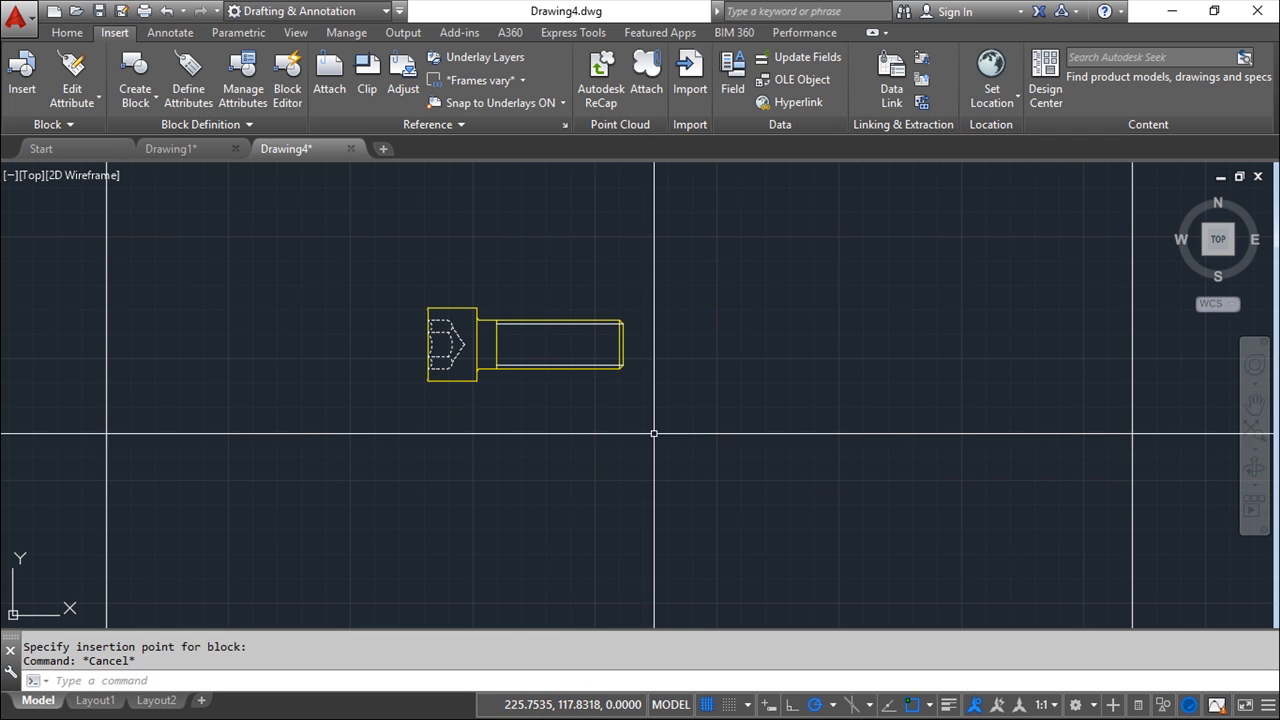
pyautogui.moveTo(640, 414); pyautogui.dragTo(700, 470, button='middle')
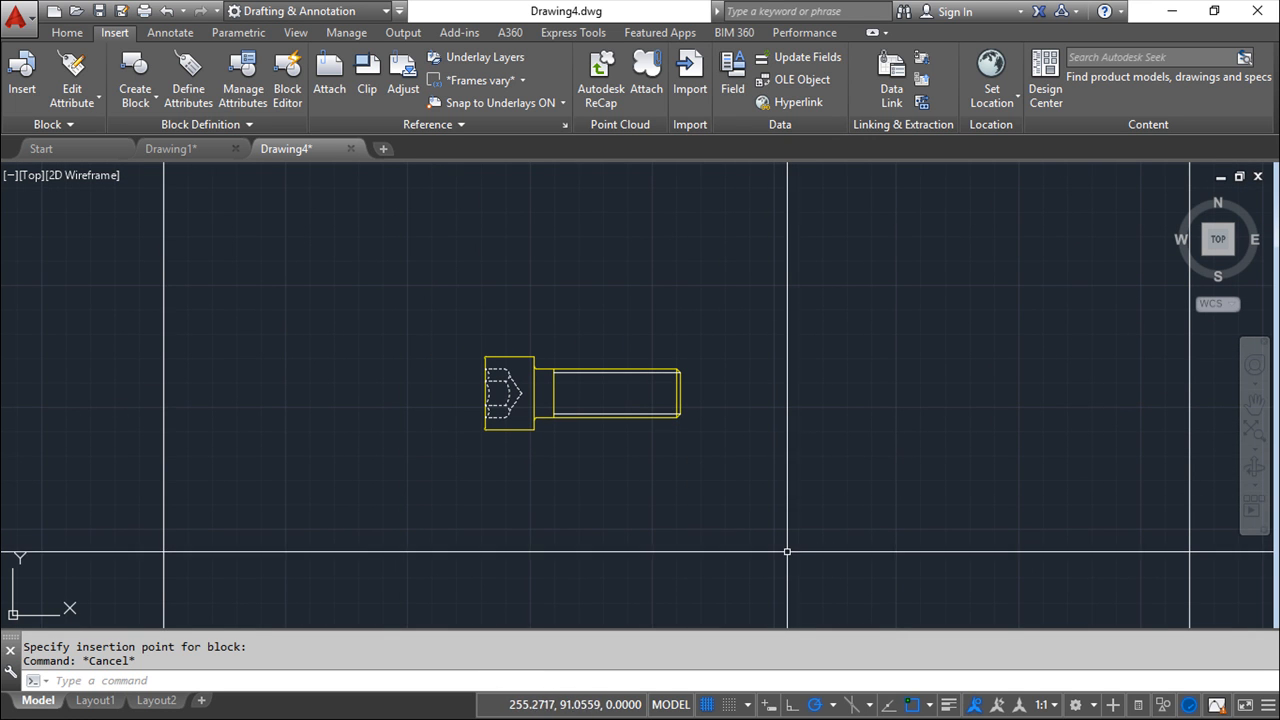